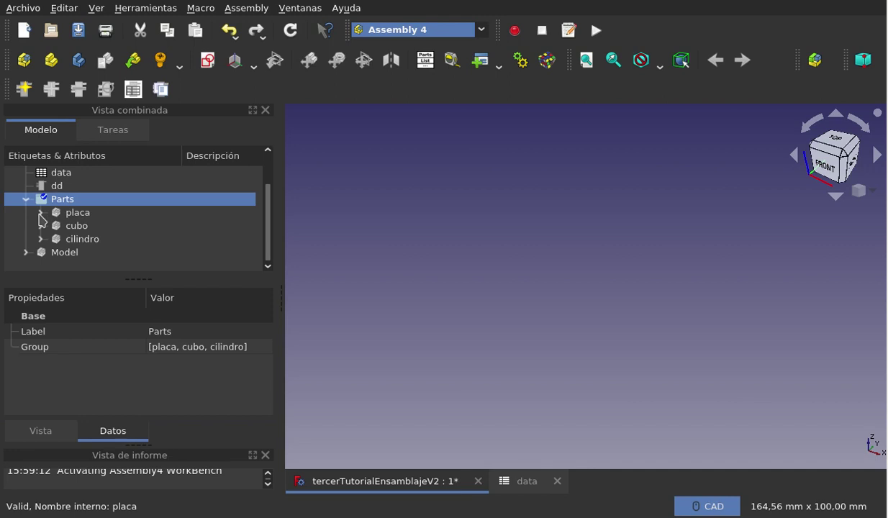
# Step: Expand placa in the Modelo tree and browse its origin, LCS entries, Sketch_placaMaster and placaBody
pyautogui.click(40, 214)
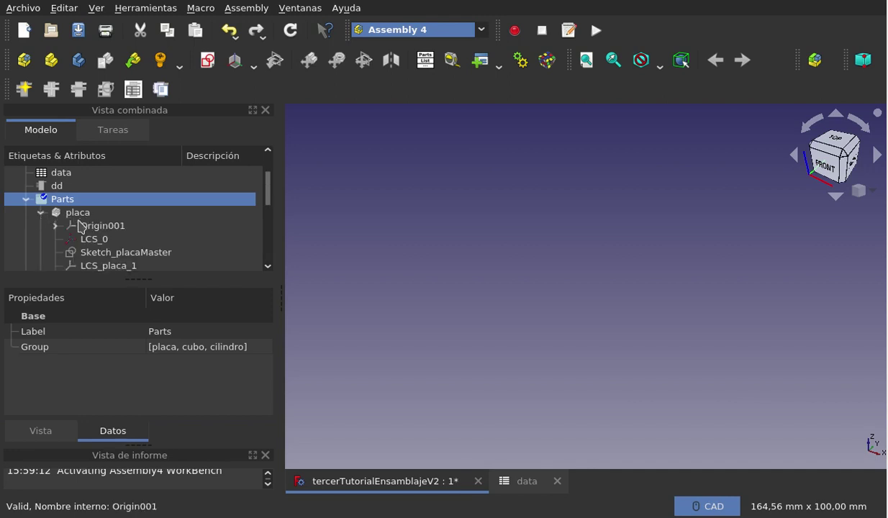
pyautogui.scroll(-1, 115, 222)
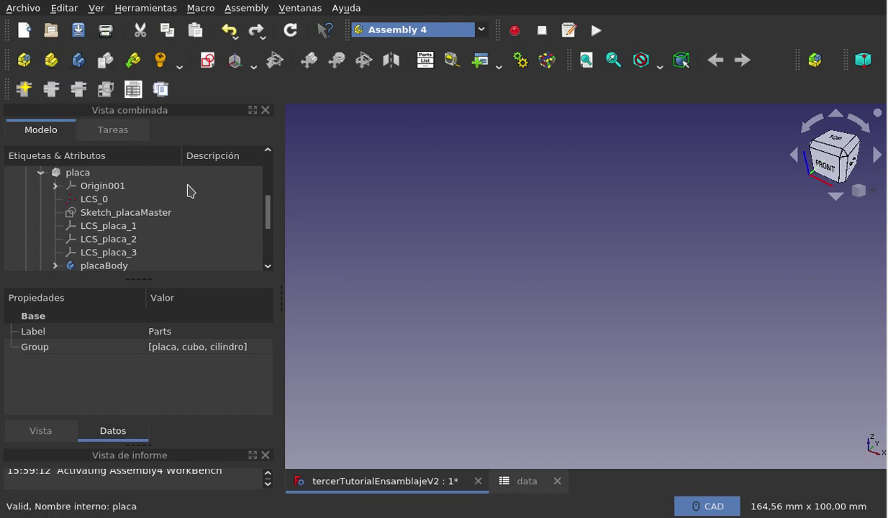
pyautogui.scroll(-1, 267, 211)
pyautogui.scroll(1, 266, 209)
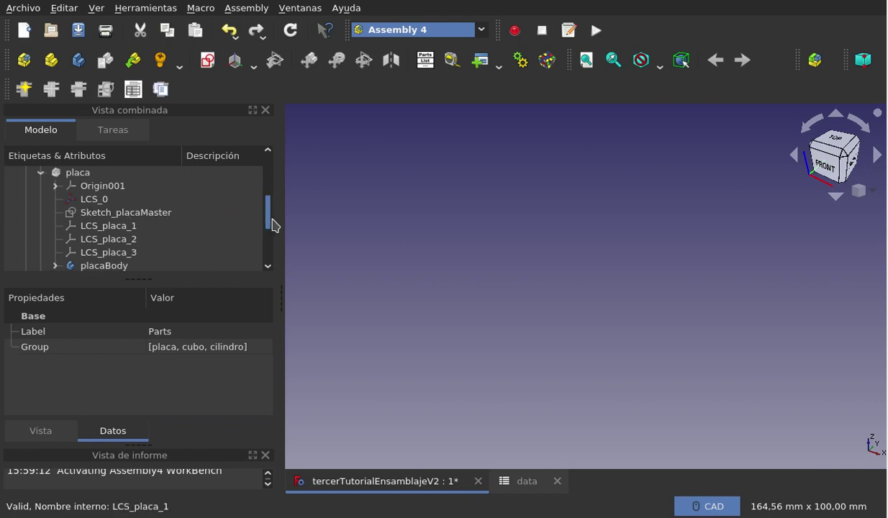
pyautogui.moveTo(269, 223); pyautogui.dragTo(269, 252)
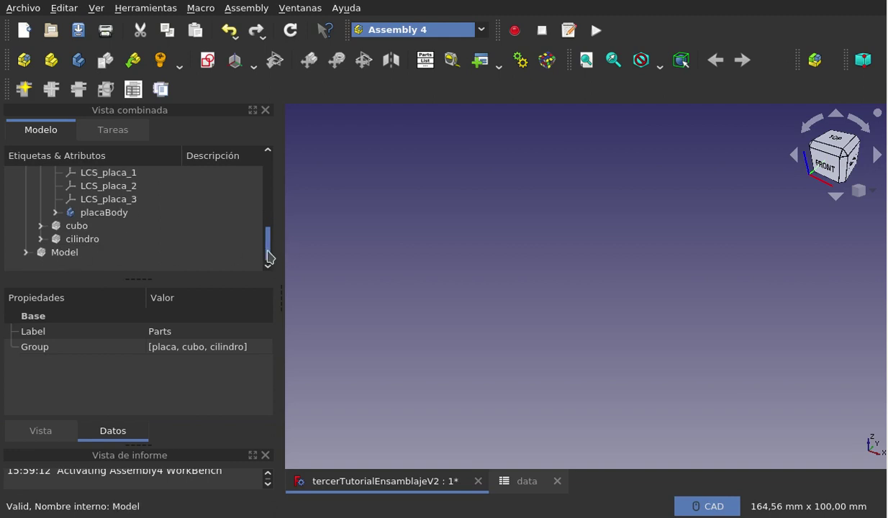
pyautogui.moveTo(270, 253); pyautogui.dragTo(272, 228)
pyautogui.scroll(1, 271, 227)
pyautogui.scroll(-1, 272, 228)
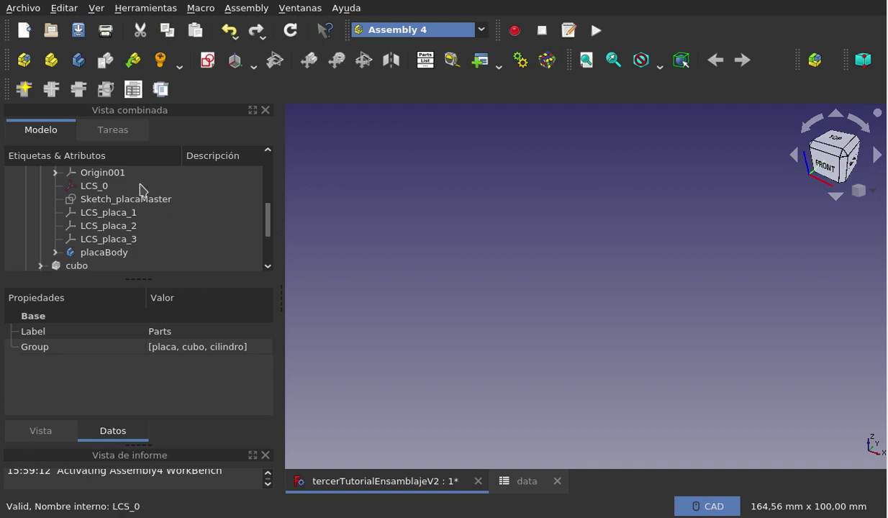
pyautogui.scroll(2, 141, 190)
pyautogui.scroll(-2, 147, 216)
pyautogui.scroll(1, 131, 210)
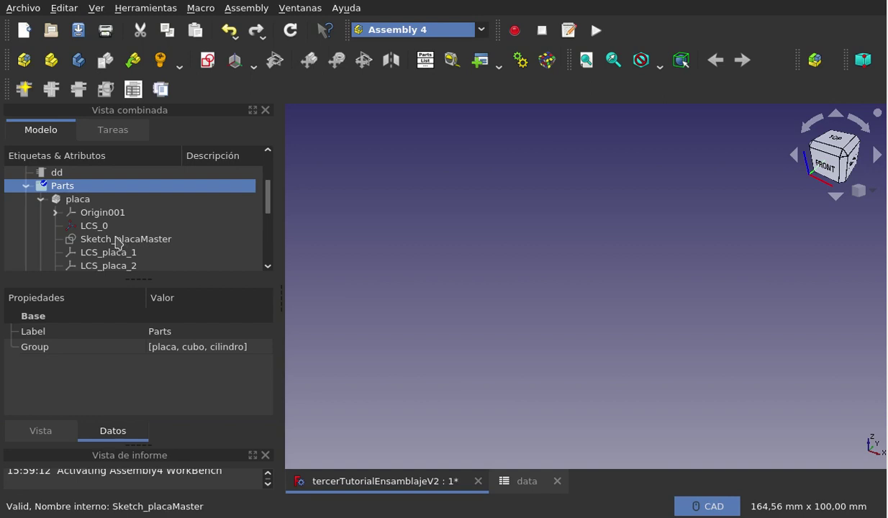
# Step: Inspect Sketch_placaMaster's attachment, then show the placa part in the 3D view
pyautogui.click(86, 205)
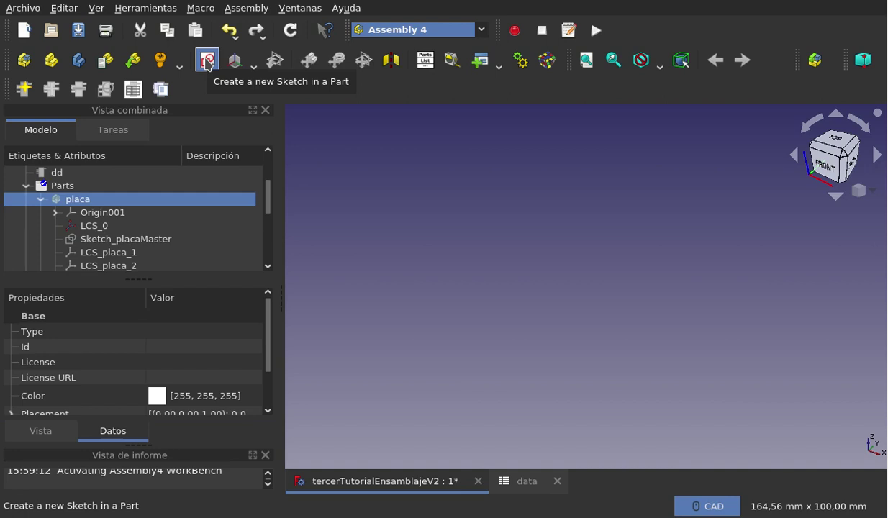
pyautogui.click(146, 240)
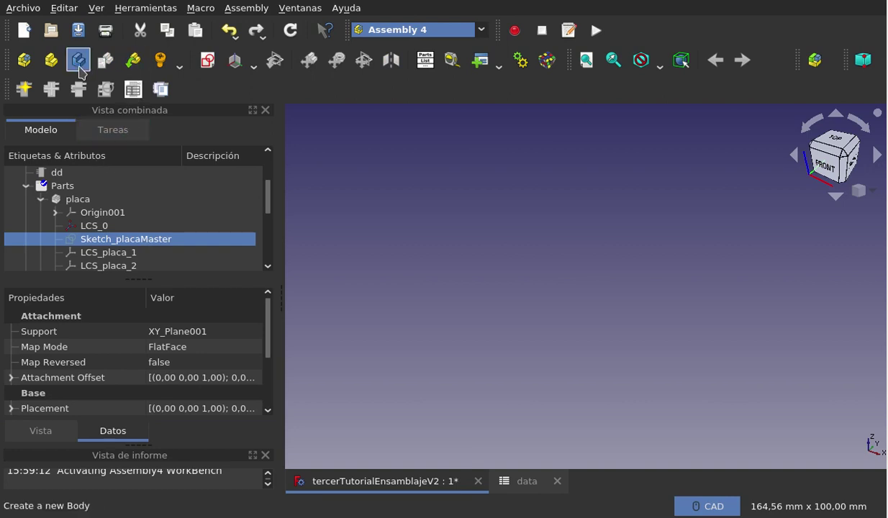
pyautogui.click(76, 203)
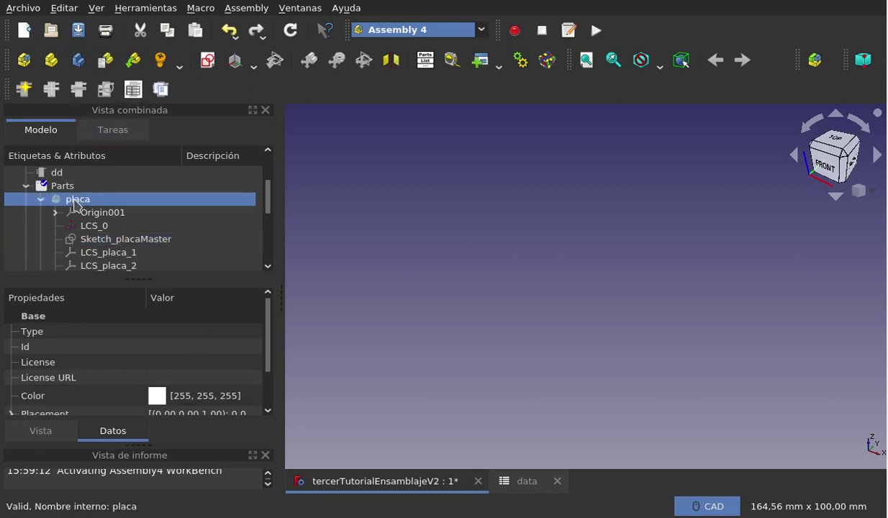
pyautogui.press('space')
# Step: Hide placaBody, collapse placa and select the Parts group
pyautogui.scroll(-2, 176, 208)
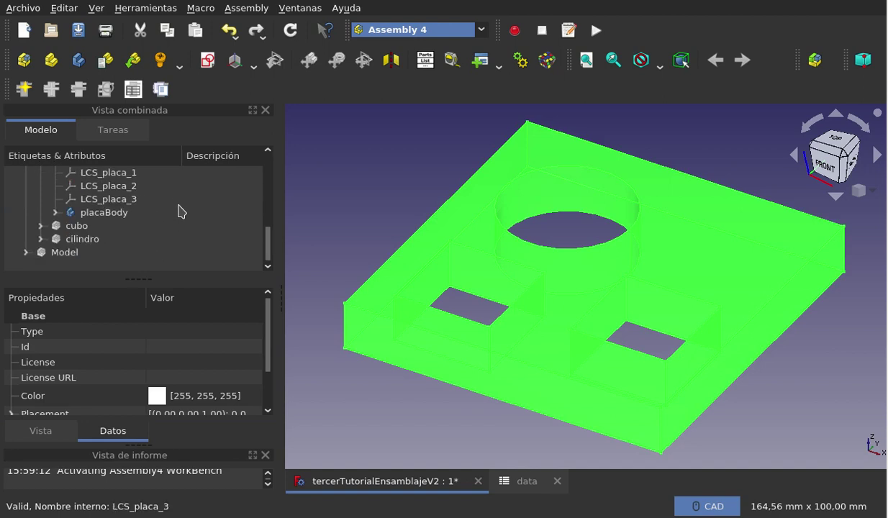
pyautogui.click(135, 214)
pyautogui.press('space')
pyautogui.scroll(2, 162, 198)
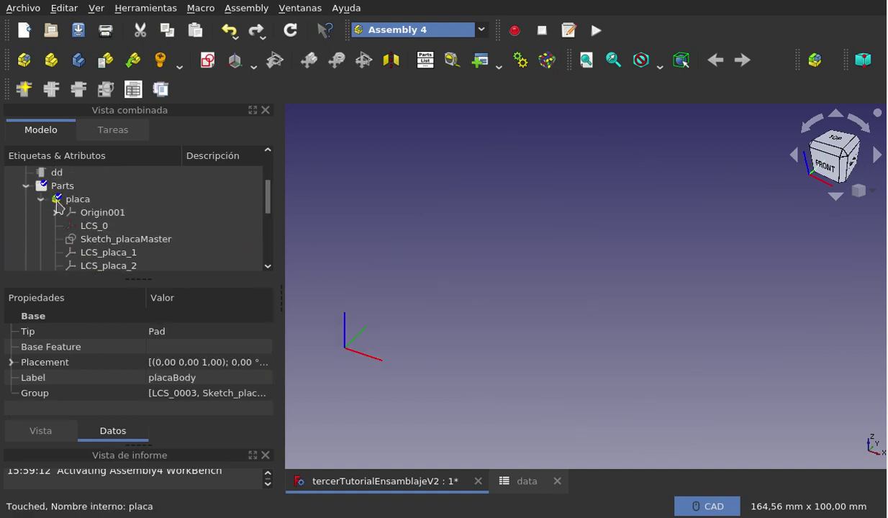
pyautogui.click(41, 200)
pyautogui.scroll(1, 82, 193)
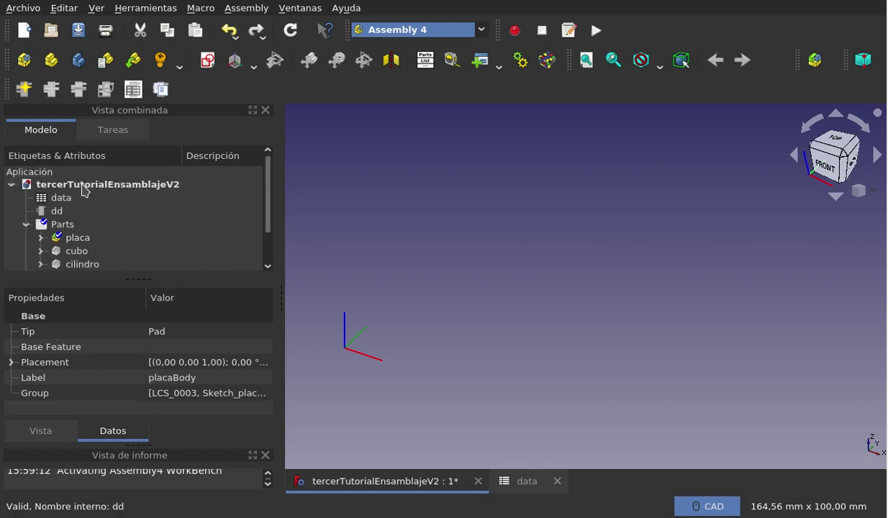
pyautogui.click(63, 224)
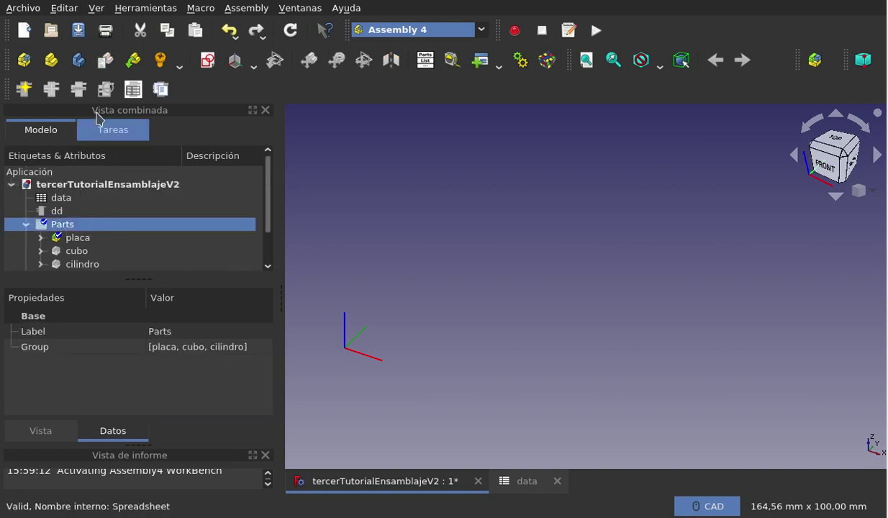
# Step: Create a new Assembly4 part named 'Part' under Parts and expand it
pyautogui.click(57, 64)
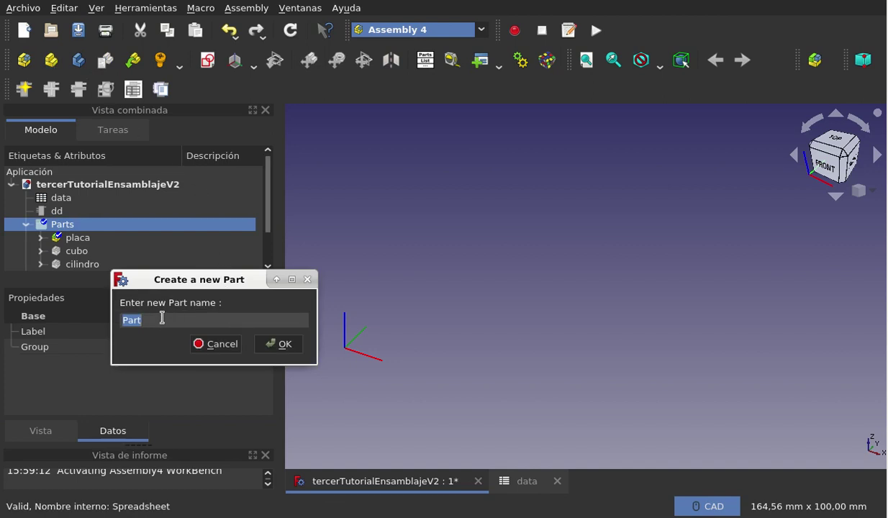
pyautogui.click(278, 343)
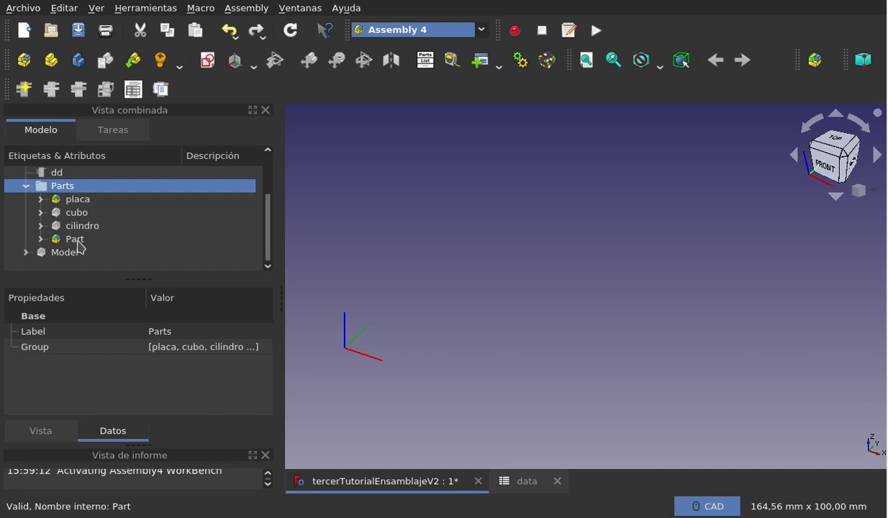
pyautogui.click(42, 239)
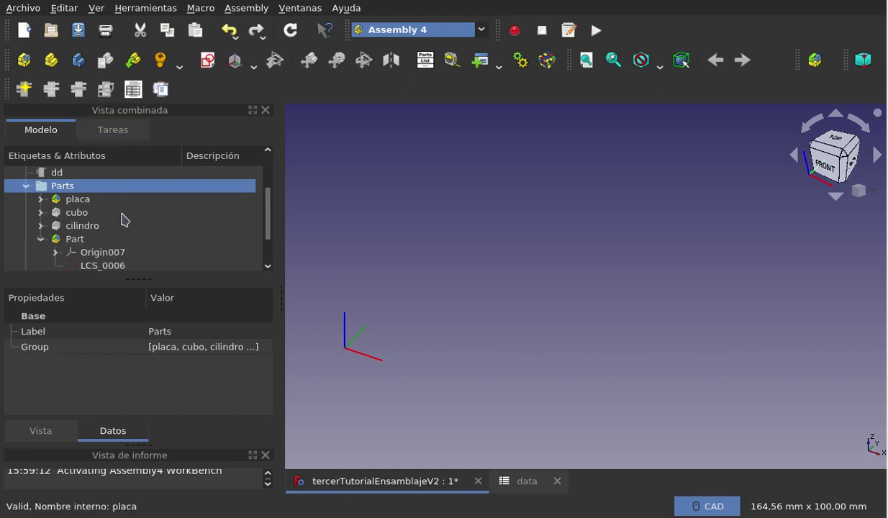
# Step: Start a new sketch inside the new Part
pyautogui.scroll(-1, 119, 243)
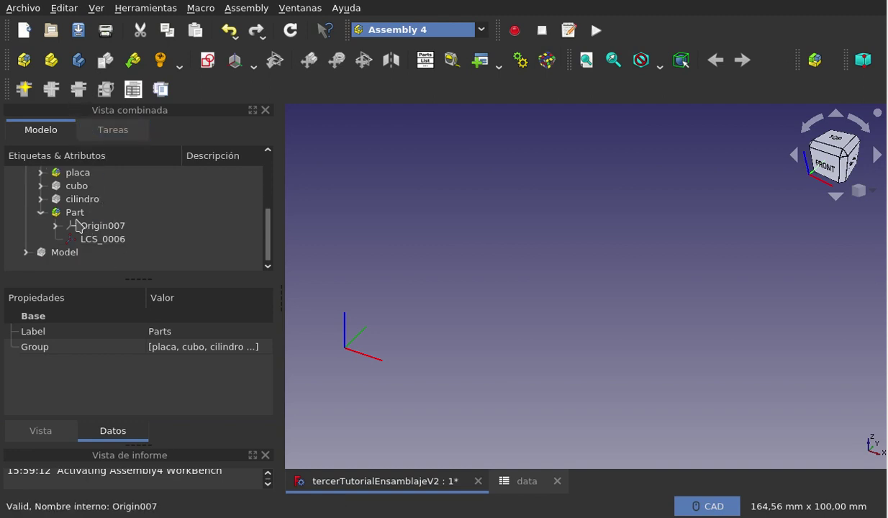
pyautogui.click(75, 215)
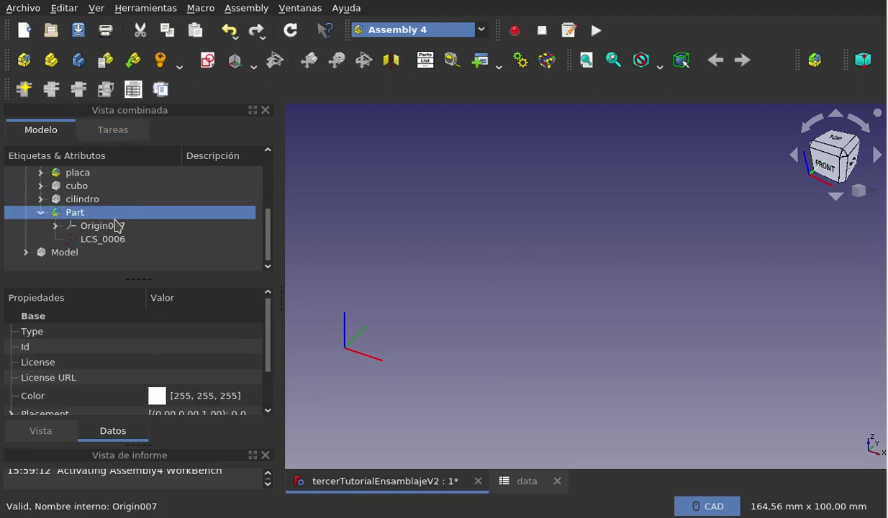
pyautogui.click(207, 59)
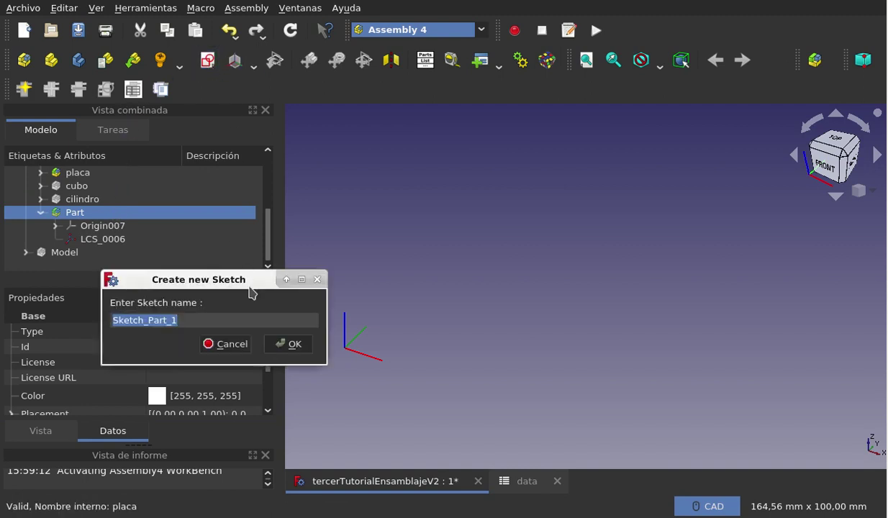
# Step: Accept Sketch_Part_1 and attach it to LCS_0006 in Objetos de XY mode, then collapse Part
pyautogui.click(281, 345)
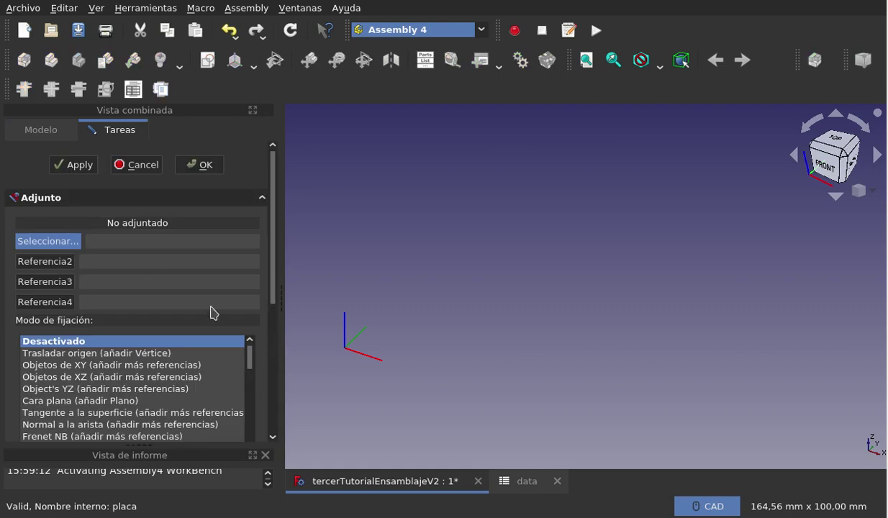
pyautogui.click(34, 131)
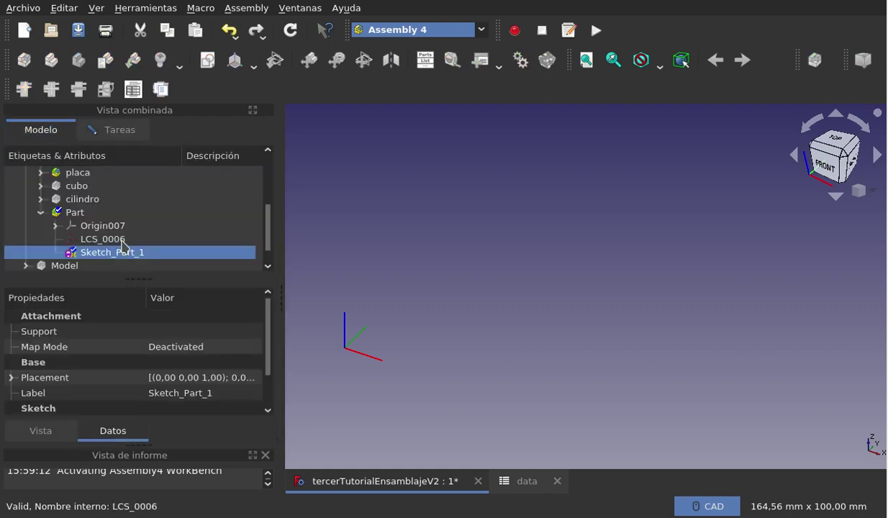
pyautogui.click(124, 241)
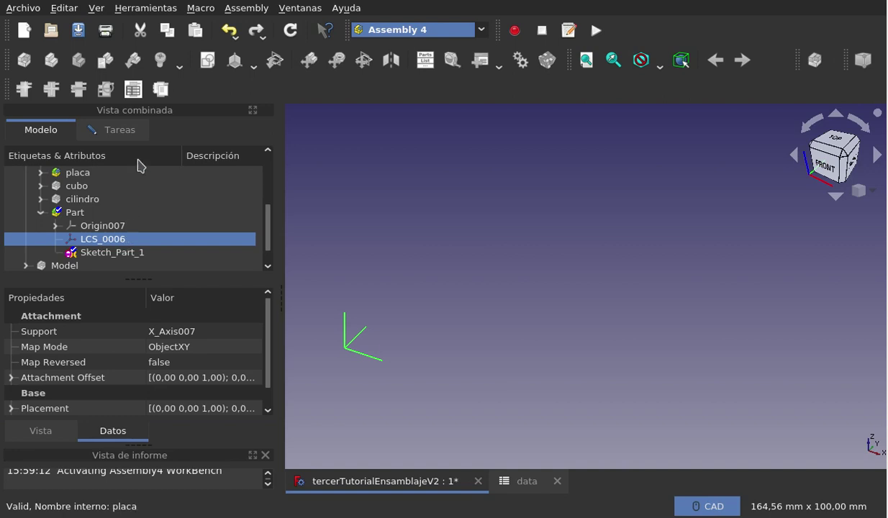
pyautogui.click(120, 127)
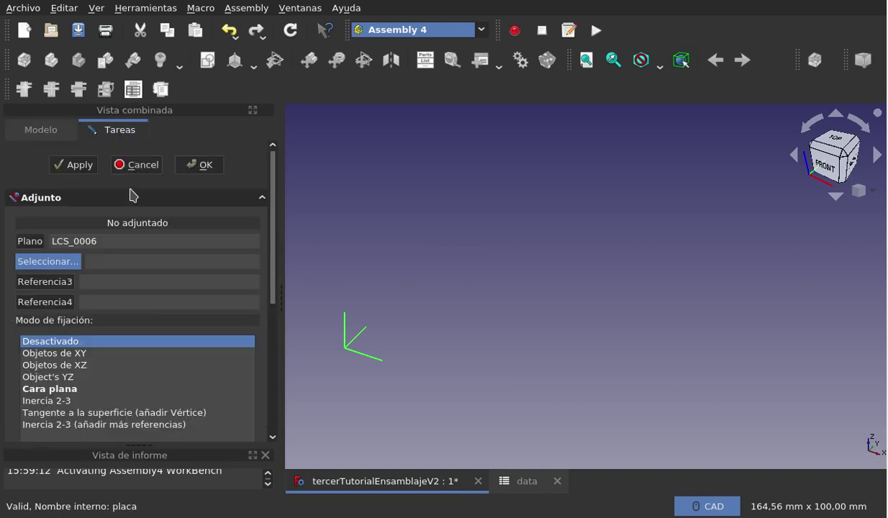
pyautogui.click(79, 356)
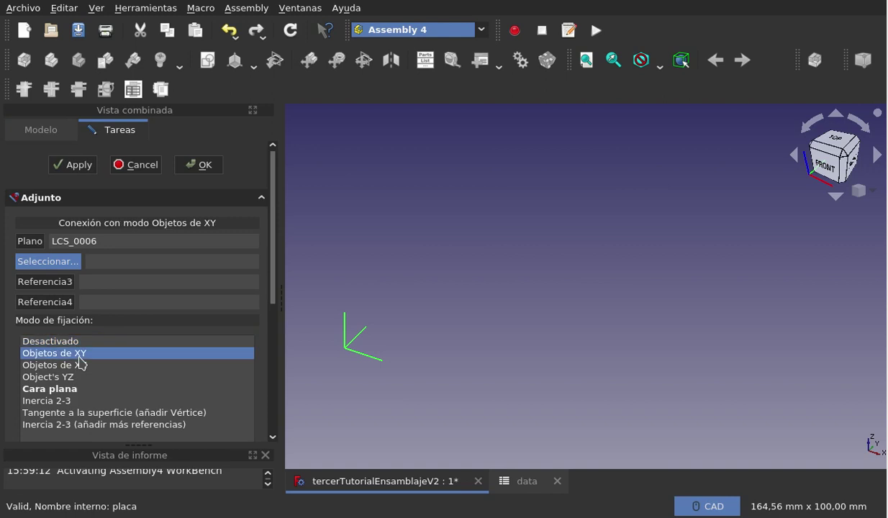
pyautogui.click(199, 171)
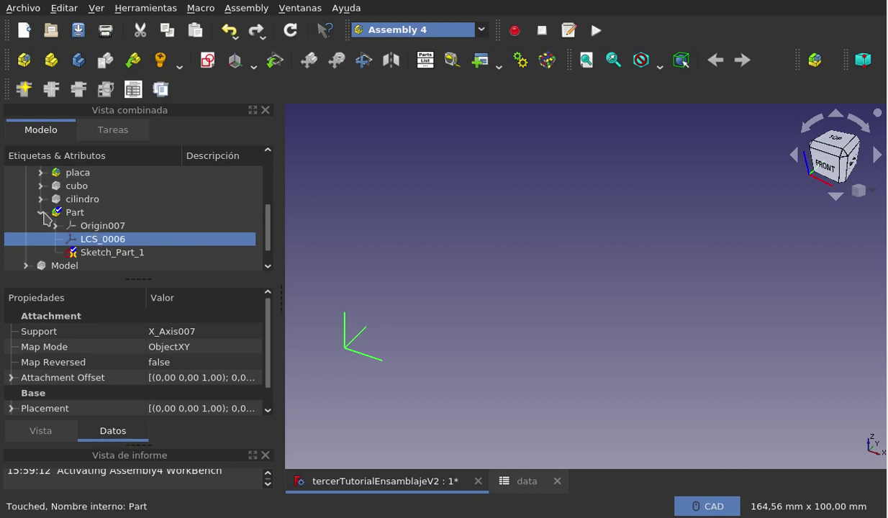
pyautogui.click(41, 214)
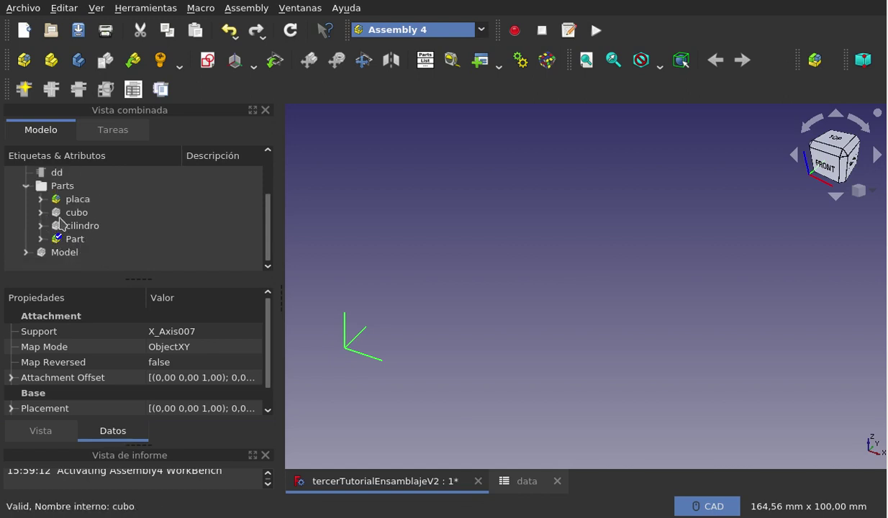
# Step: Expand placa and review the properties of the cilindro part and the new Part
pyautogui.click(41, 200)
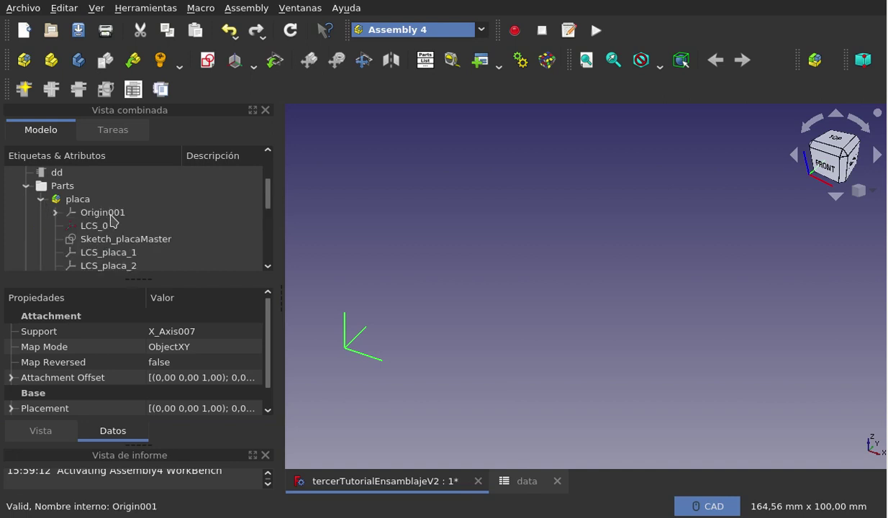
pyautogui.scroll(-2, 109, 223)
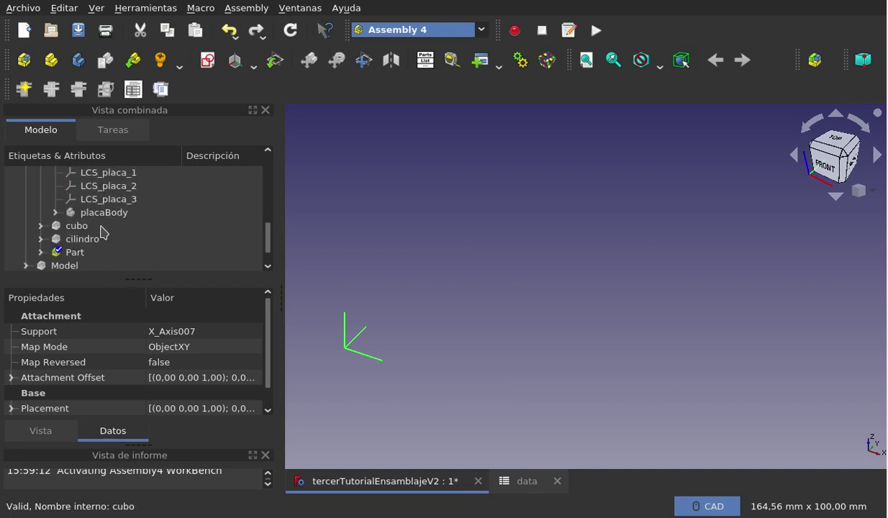
pyautogui.scroll(1, 105, 232)
pyautogui.scroll(-1, 104, 231)
pyautogui.click(80, 239)
pyautogui.click(81, 252)
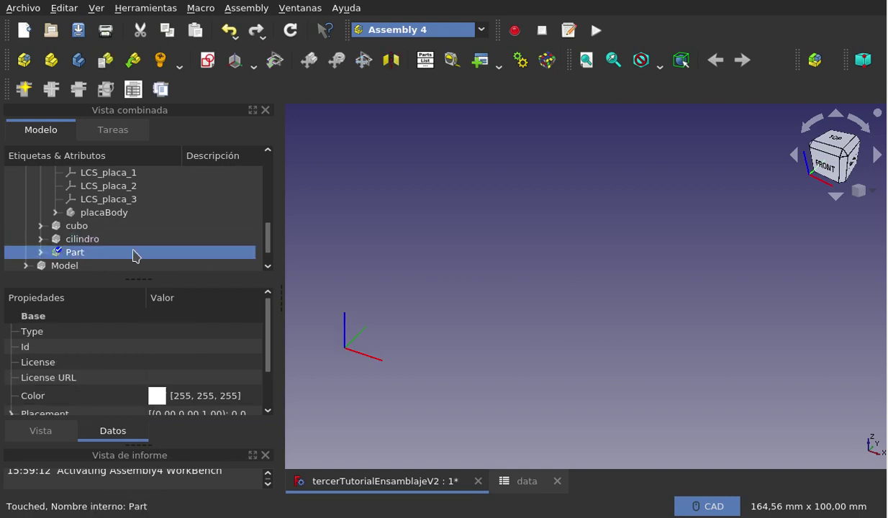
pyautogui.scroll(1, 133, 256)
pyautogui.scroll(1, 133, 254)
# Step: Check the attachments of LCS_0 and Sketch_placaMaster (XY_Plane001, FlatFace), dismissing the sketch's context menu
pyautogui.click(112, 226)
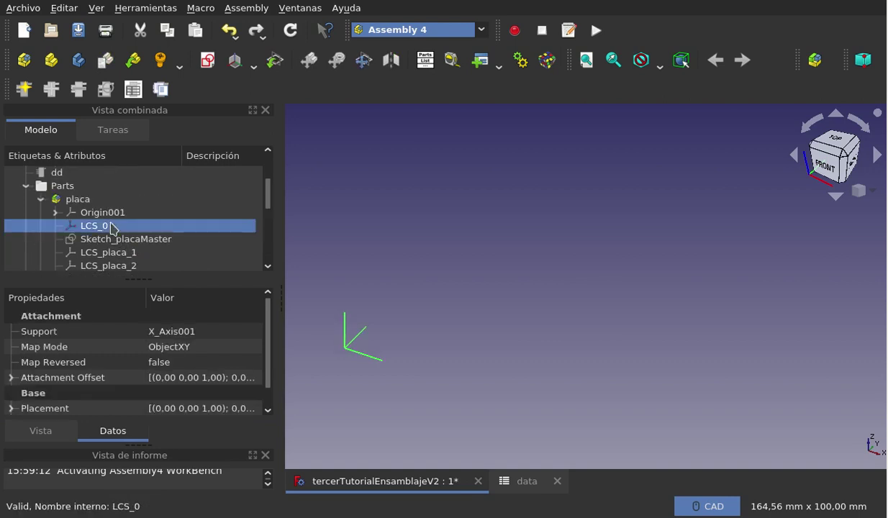
pyautogui.scroll(-1, 122, 230)
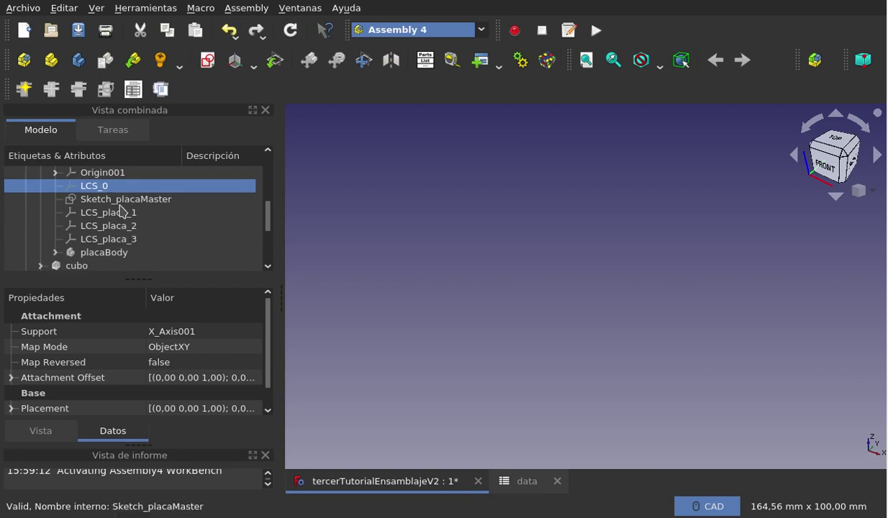
pyautogui.click(122, 208)
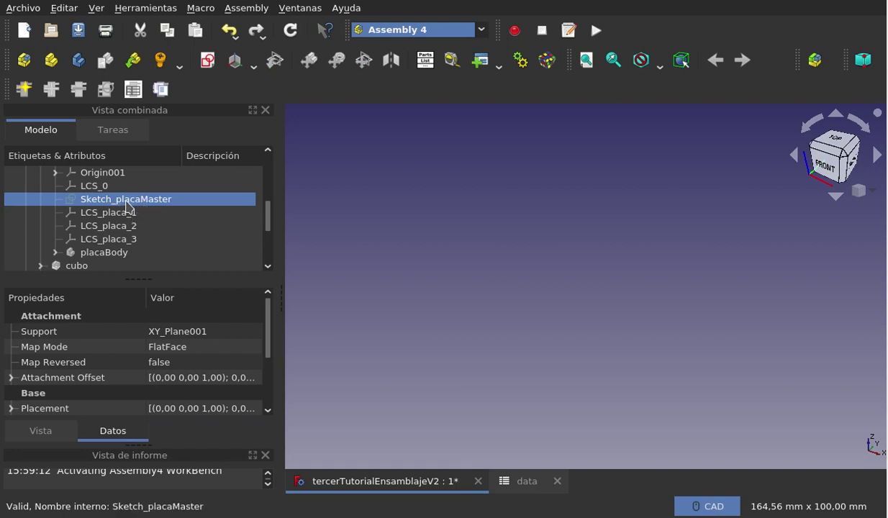
pyautogui.scroll(1, 124, 205)
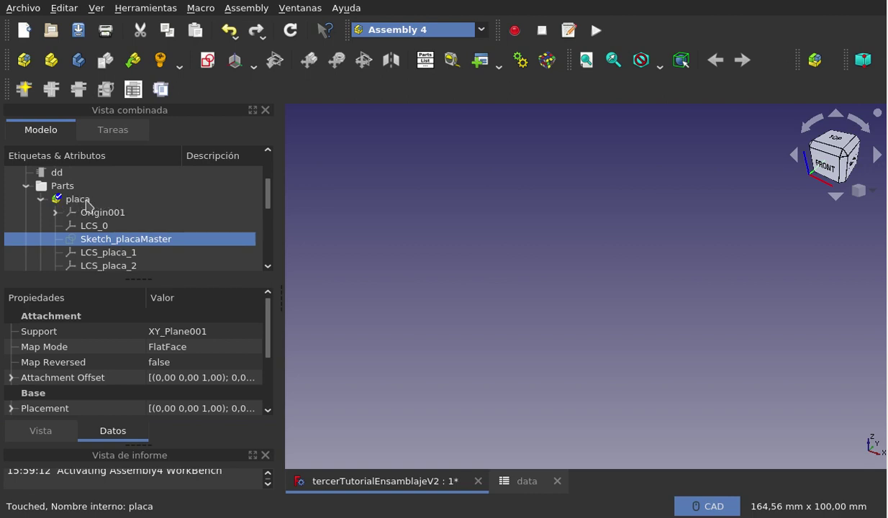
pyautogui.scroll(-2, 104, 219)
pyautogui.scroll(1, 101, 202)
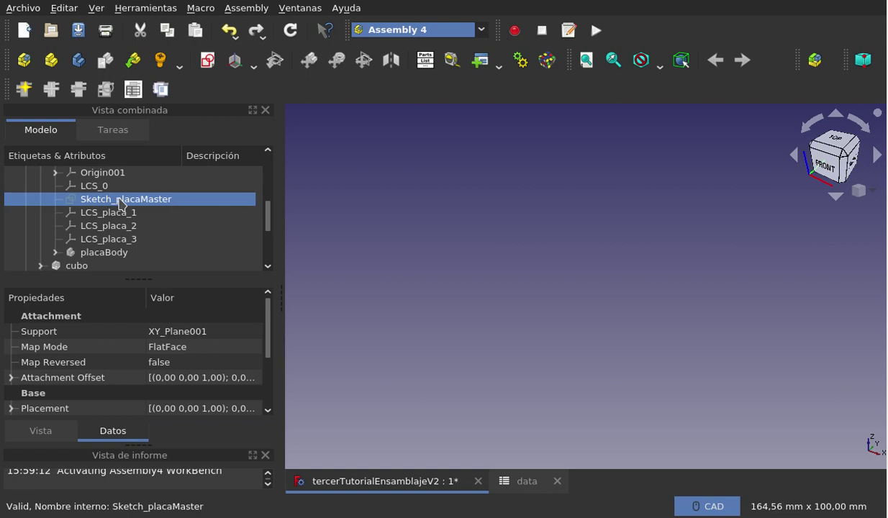
pyautogui.rightClick(123, 204)
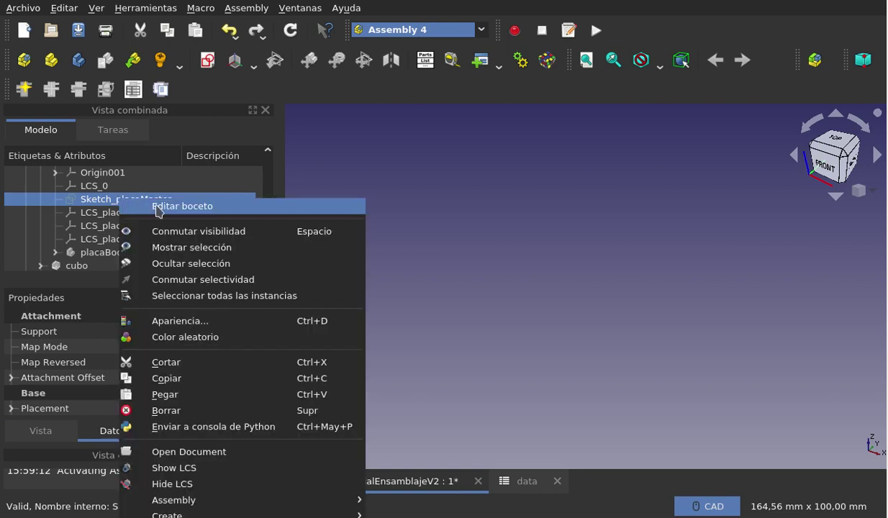
pyautogui.click(346, 173)
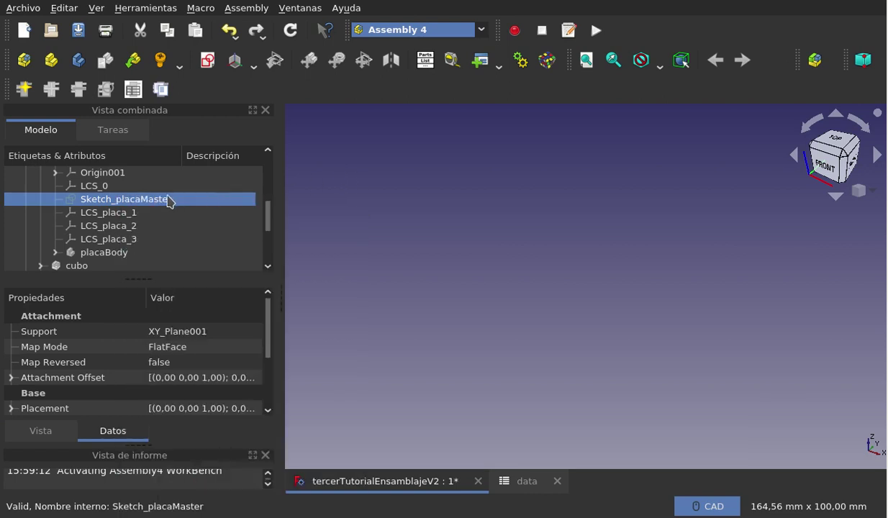
pyautogui.scroll(1, 157, 203)
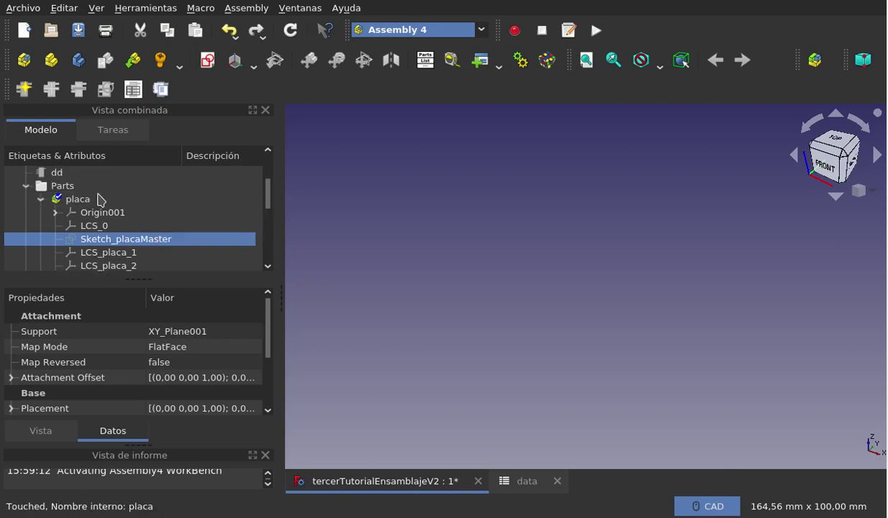
# Step: Open Sketch_placaMaster in Sketcher and select its top R20 mm circle
pyautogui.doubleClick(125, 239)
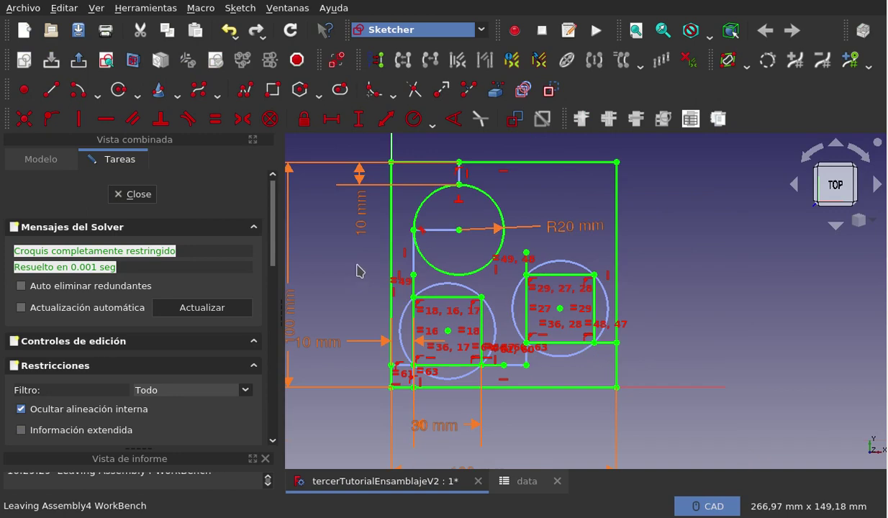
pyautogui.scroll(2, 360, 151)
pyautogui.scroll(-2, 346, 142)
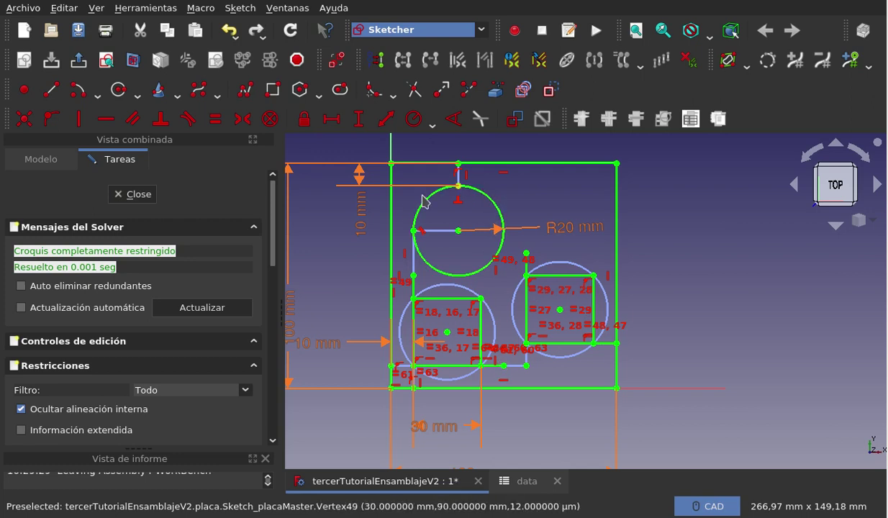
pyautogui.click(495, 231)
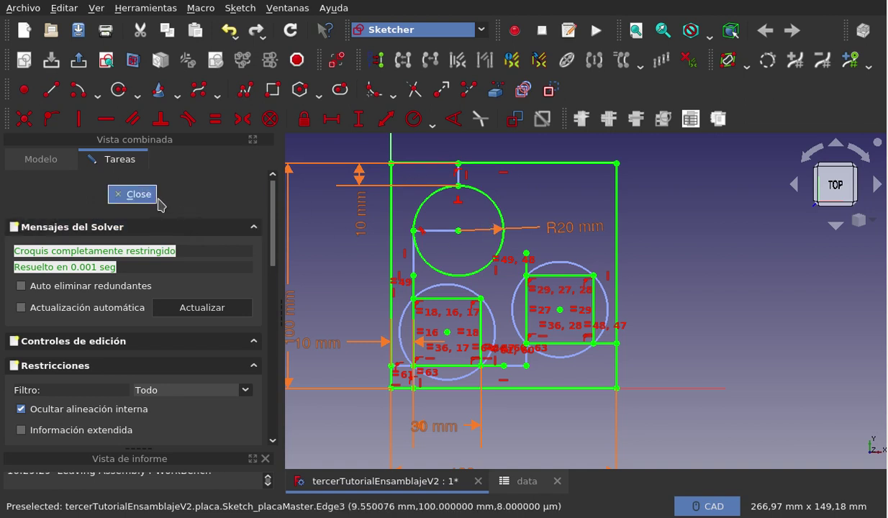
# Step: Close Sketcher and select Sketch_placaMaster in the assembly tree
pyautogui.click(158, 202)
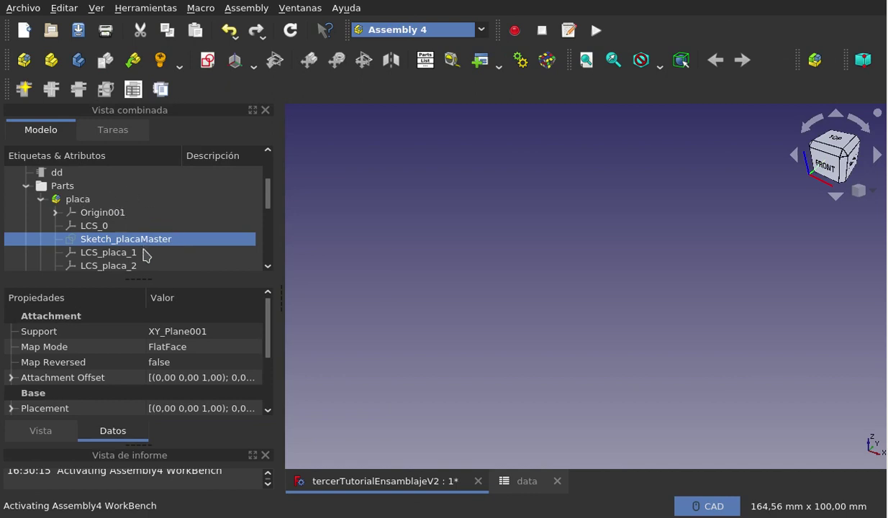
pyautogui.scroll(-1, 143, 249)
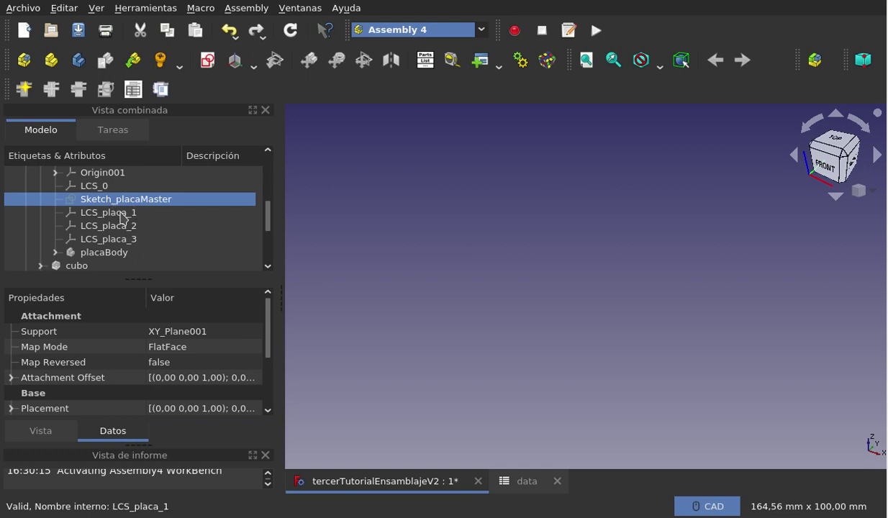
pyautogui.scroll(1, 117, 207)
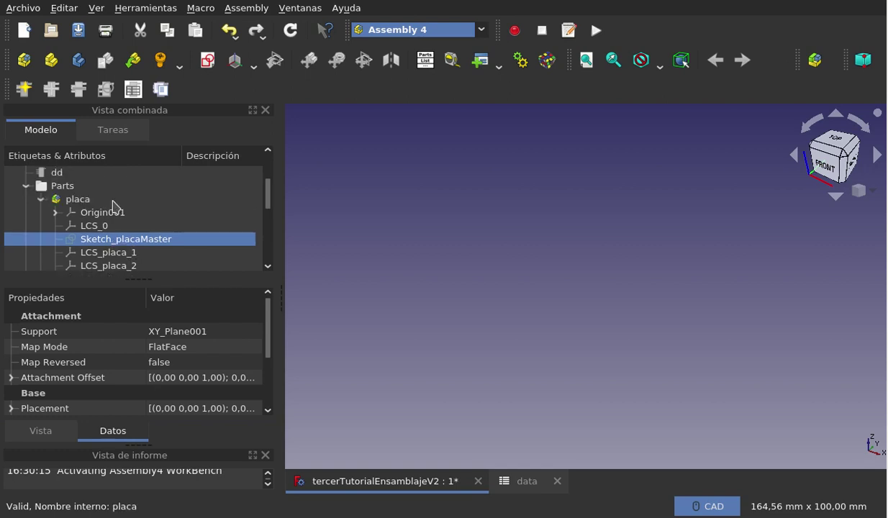
pyautogui.click(115, 226)
# Step: Toggle Sketch_placaMaster visible so its plate outline shows, then select placa
pyautogui.click(115, 239)
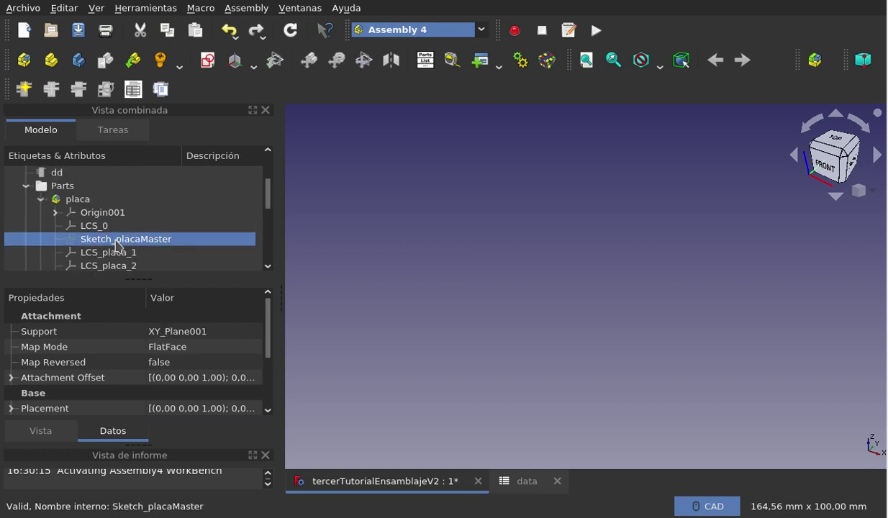
pyautogui.press('space')
pyautogui.click(374, 241)
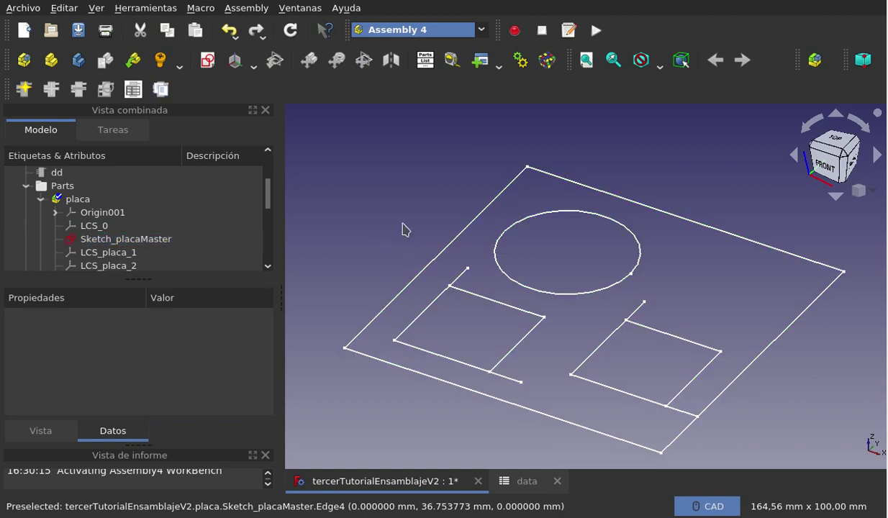
pyautogui.scroll(-2, 403, 229)
pyautogui.scroll(-1, 140, 238)
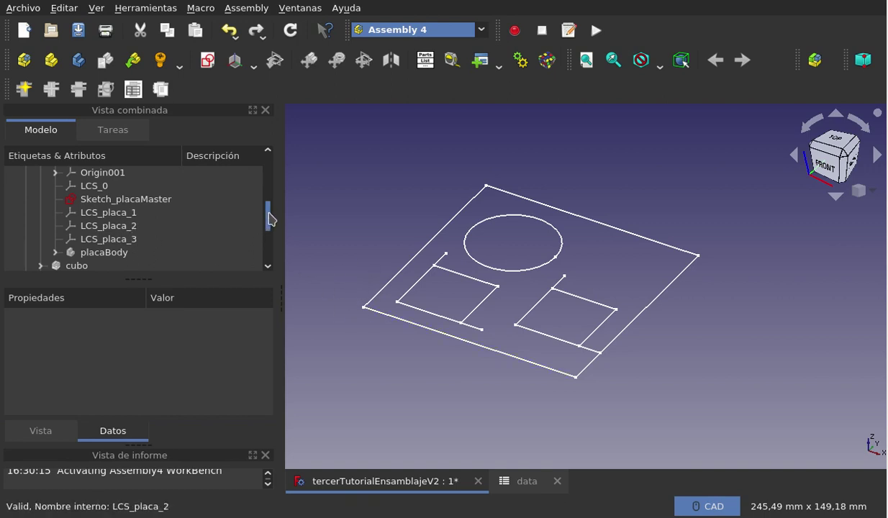
pyautogui.scroll(1, 270, 219)
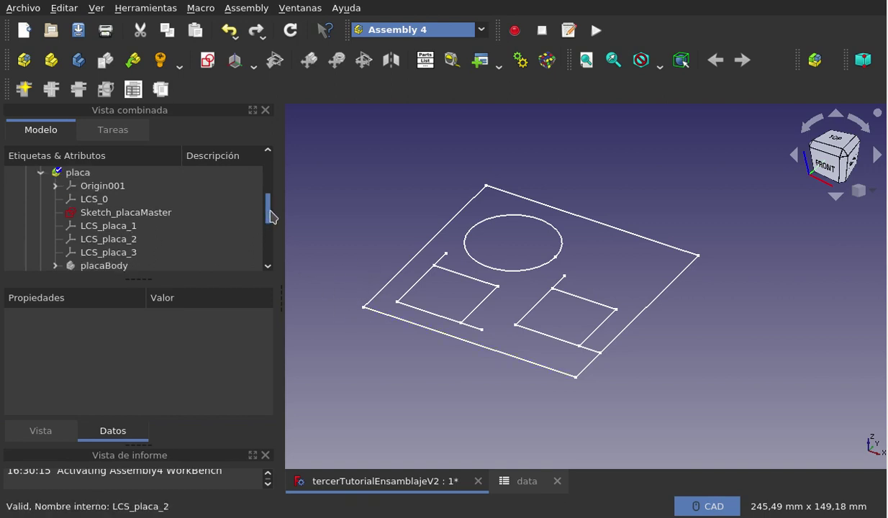
pyautogui.click(79, 173)
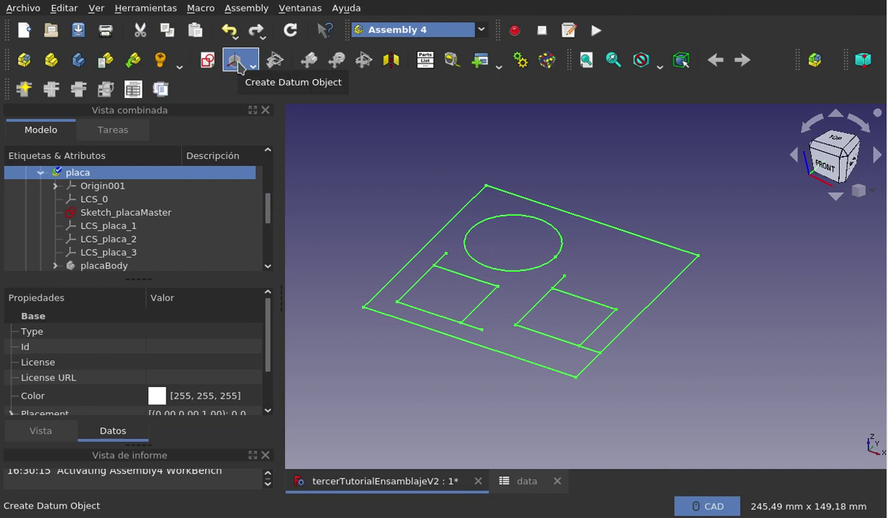
# Step: Browse the datum list without creating anything, then highlight placa's LCS_0 at the outline's corner
pyautogui.click(253, 69)
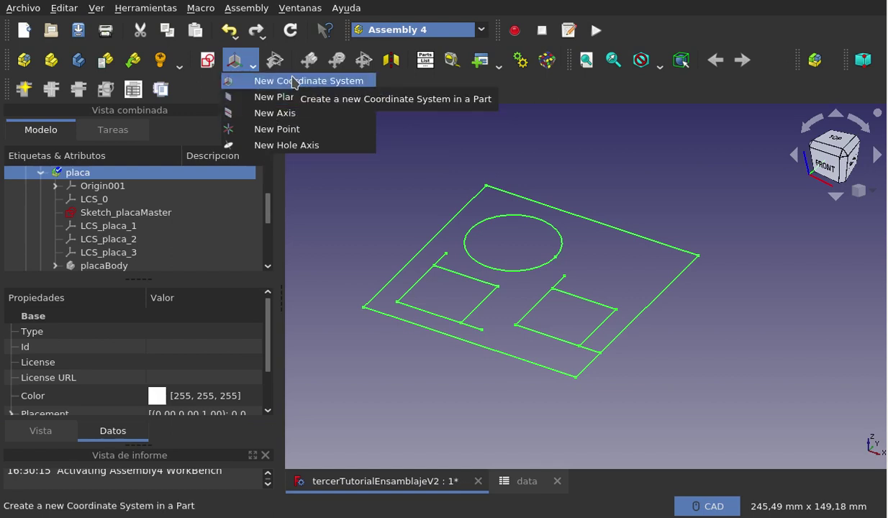
pyautogui.click(496, 158)
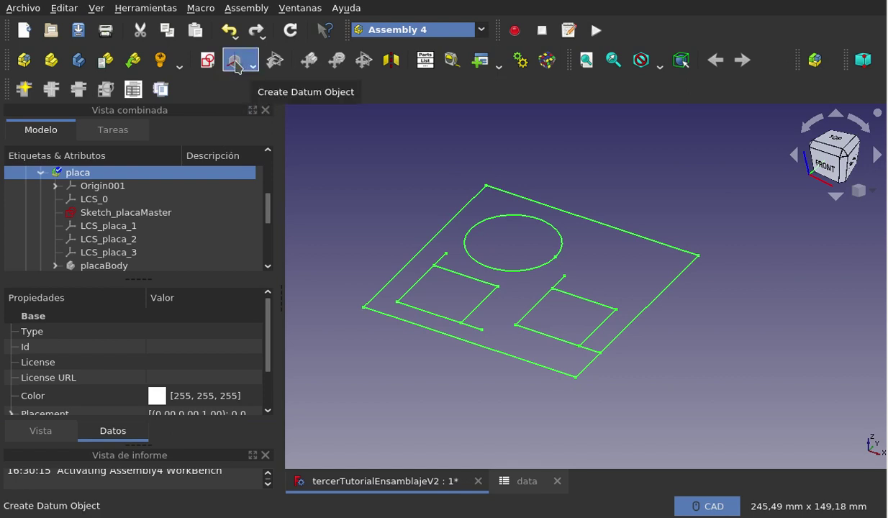
pyautogui.click(115, 203)
pyautogui.click(351, 328)
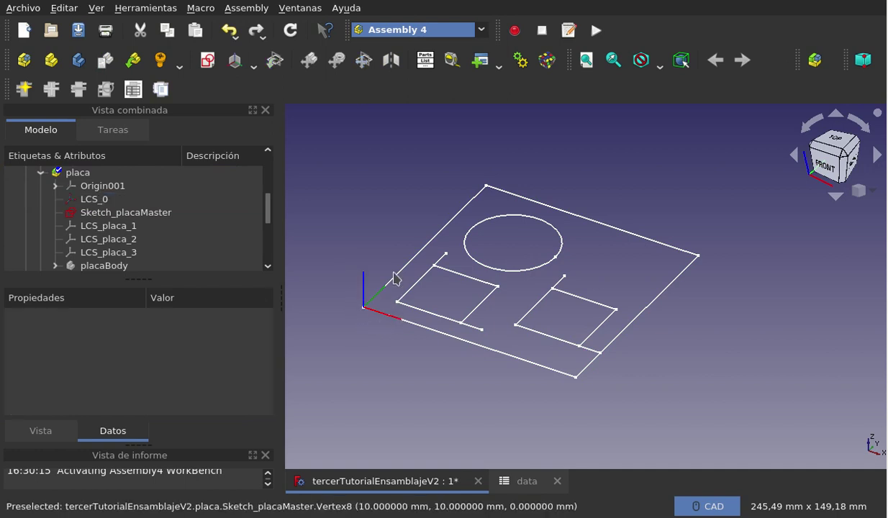